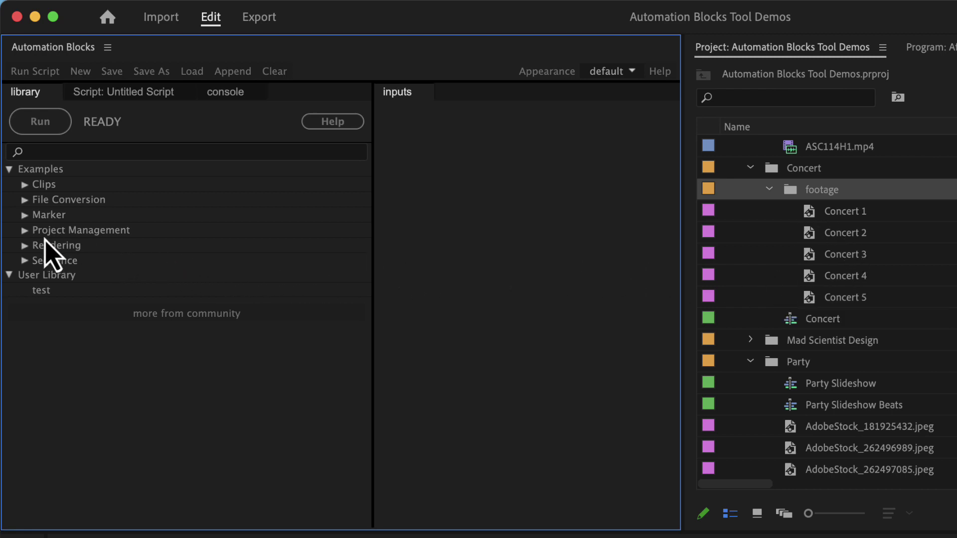
- Expand Project Management > Project Items > Rename Items in the Automation Blocks library
click(24, 231)
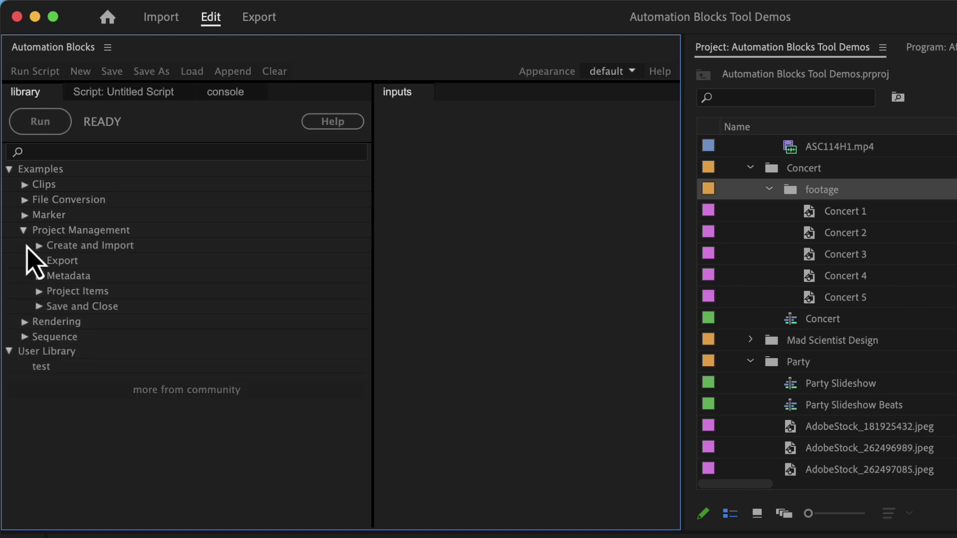
click(39, 291)
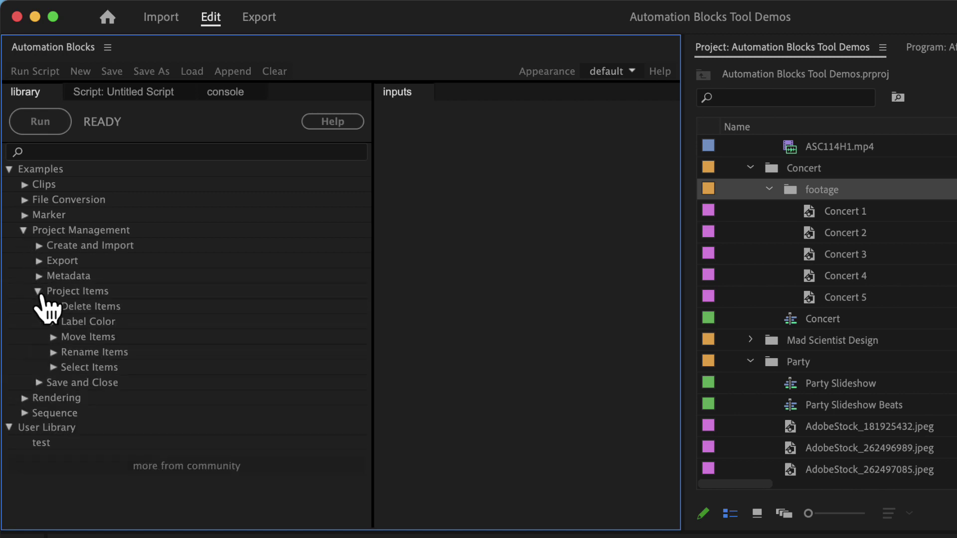
click(52, 353)
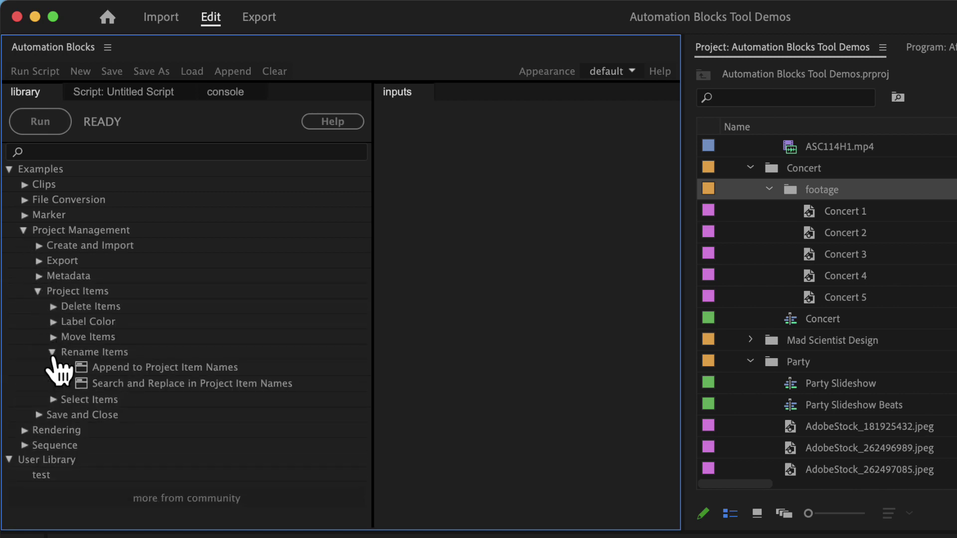
- Load Append to Project Item Names and append '.jpg' to Concert 1 through Concert 5
click(109, 372)
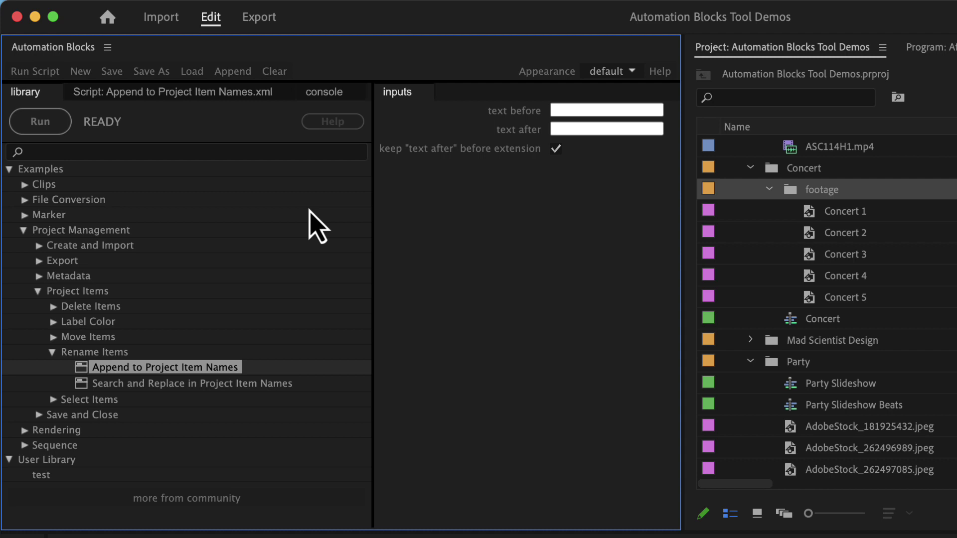
click(570, 128)
drag(838, 210, 847, 299)
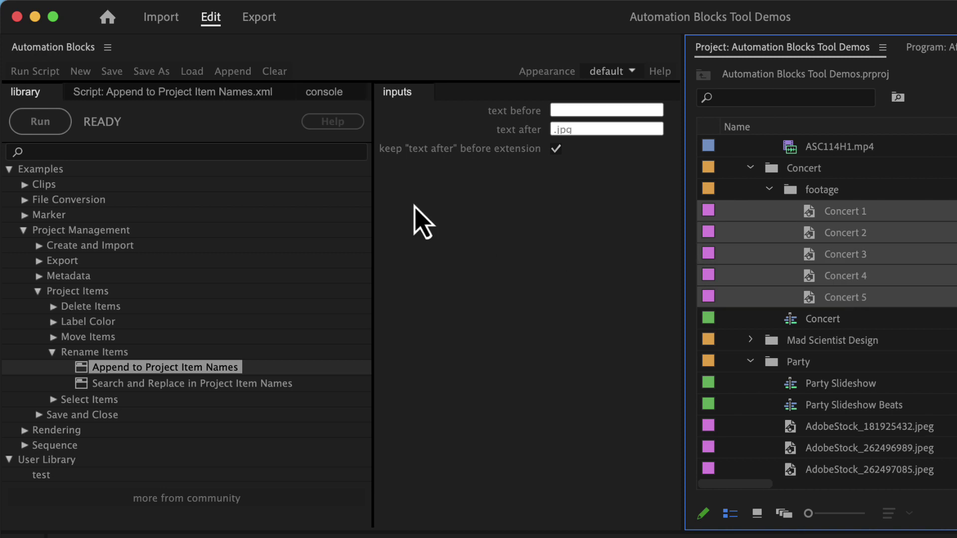
click(56, 130)
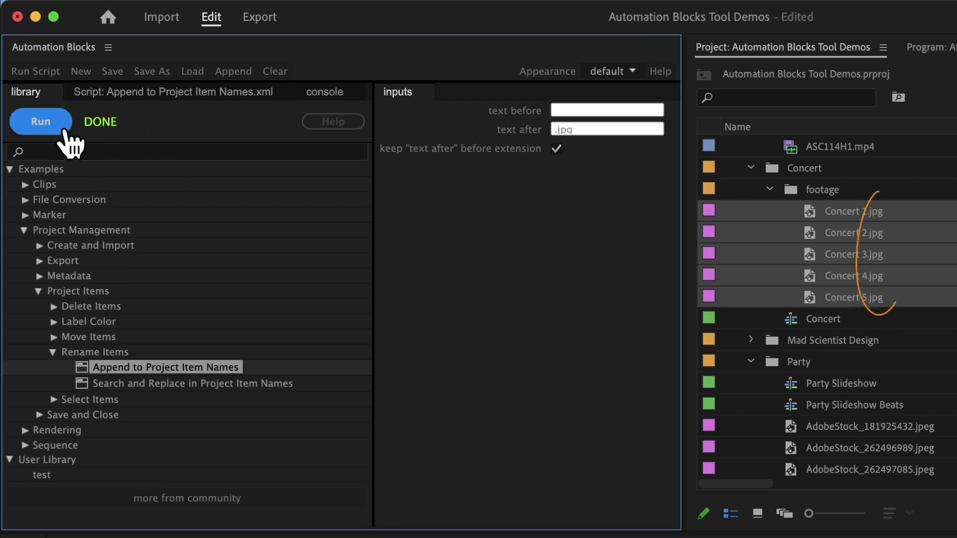
- Change the text-after value to ' final' and run it again on the Concert items
triple_click(565, 130)
key(BackSpace)
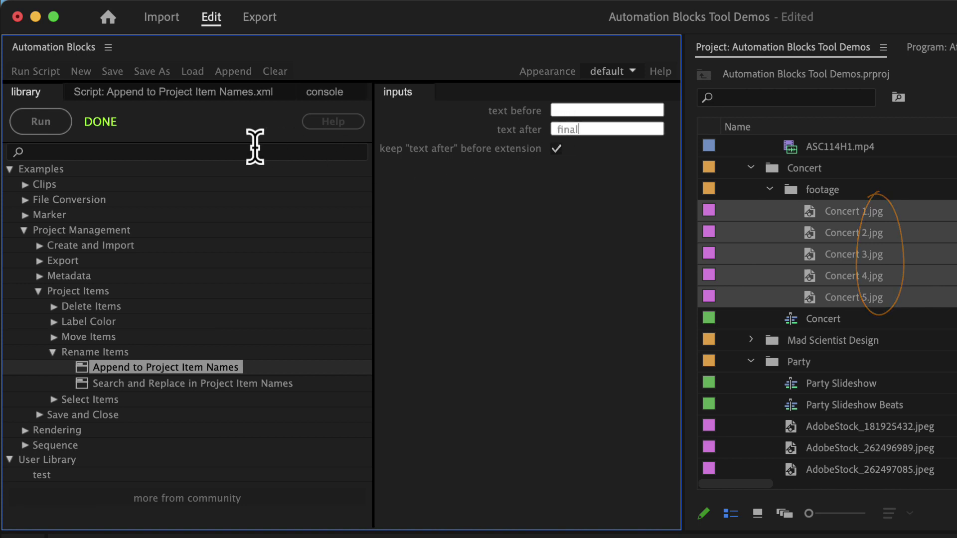
click(55, 127)
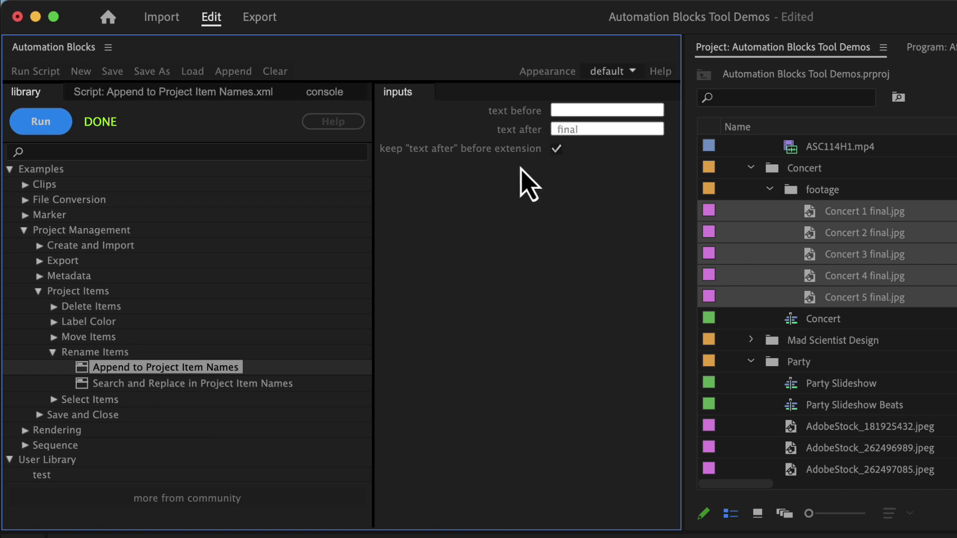
- Load Search and Replace in Project Item Names and replace 'final' with 'v2' in the Concert names
click(280, 389)
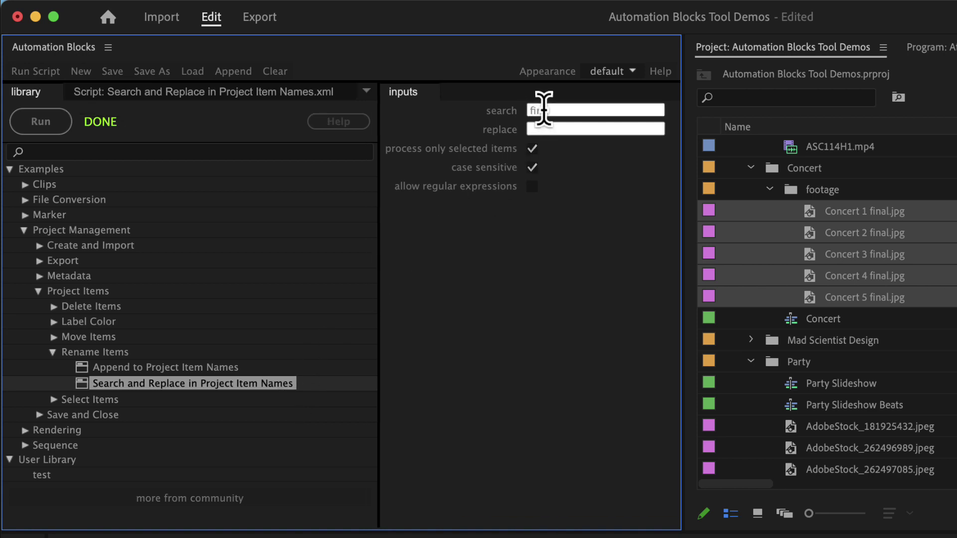
text(v2)
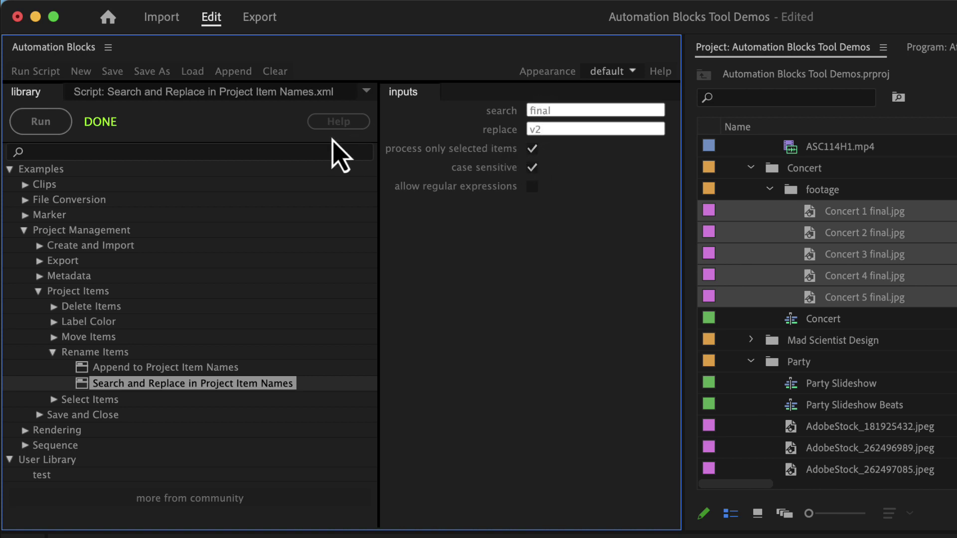
click(48, 128)
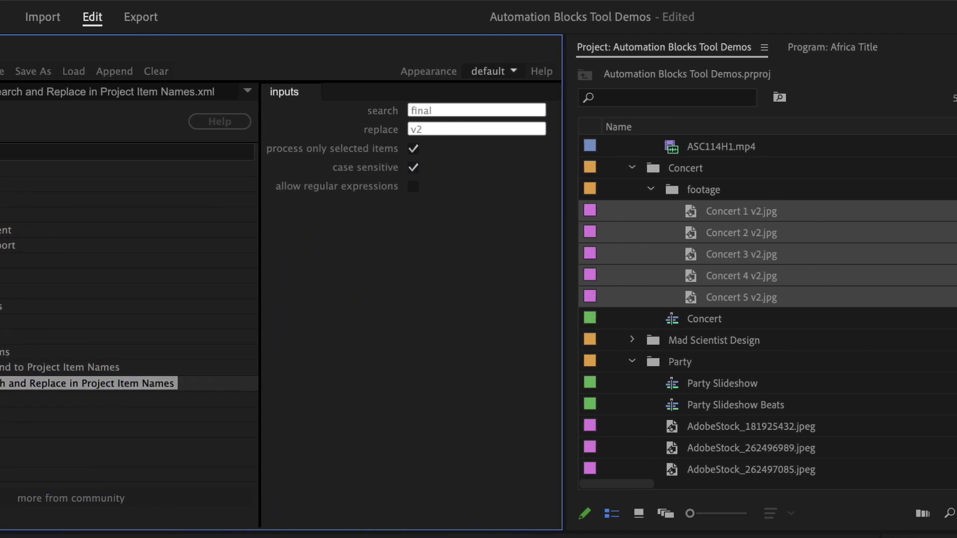
drag(951, 261, 950, 310)
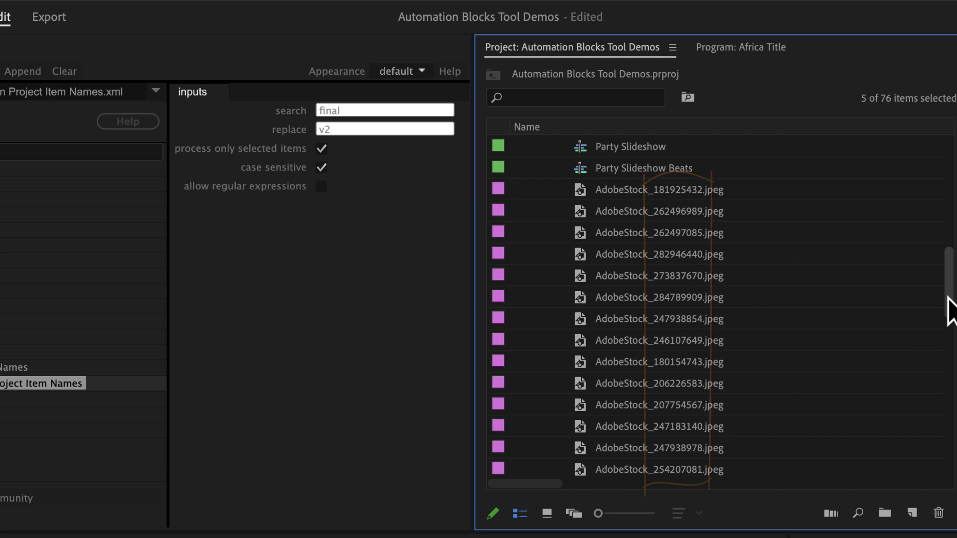
- Ask ChatGPT for a JavaScript regex matching an underscore followed by a number
key(super+Tab)
text(please give me a regular expression in jav)
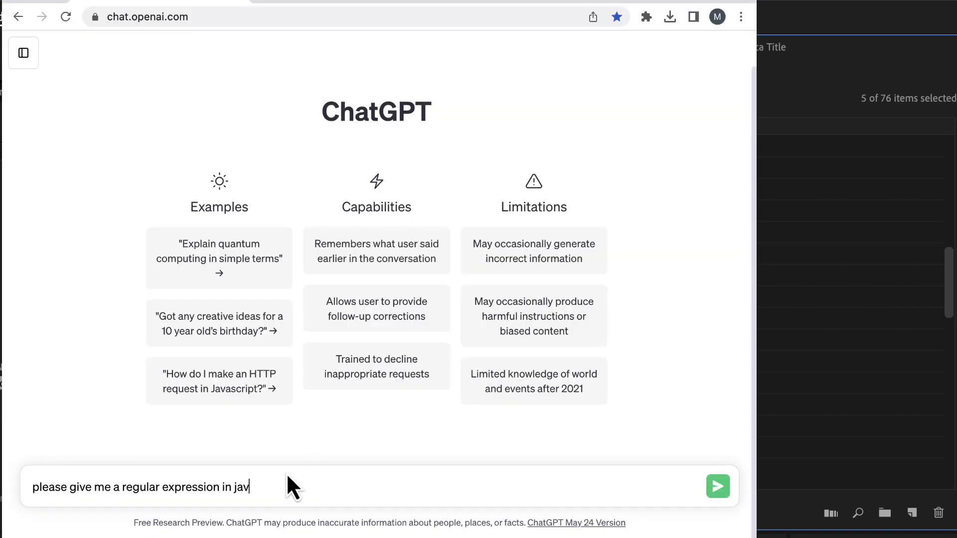
text(ascript syntax which matches an underscore followed by any number)
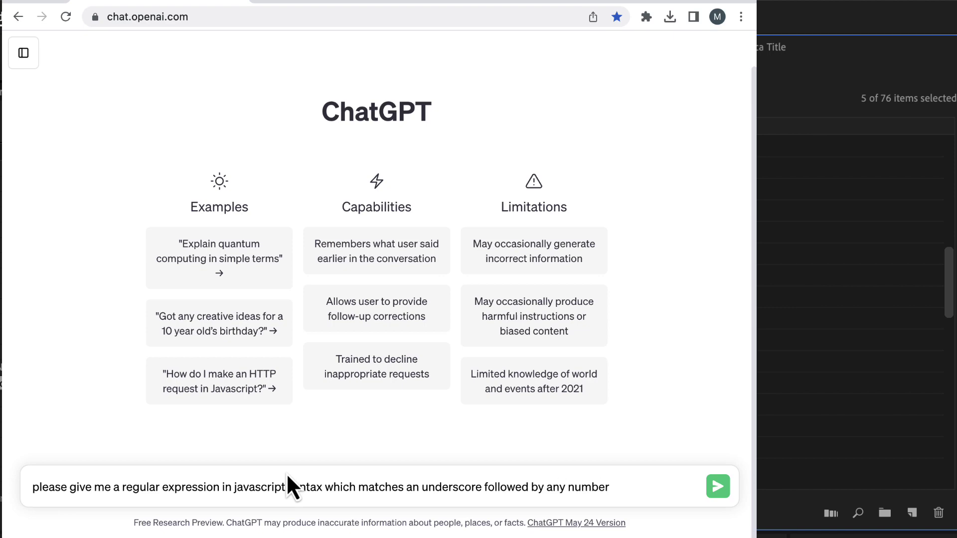
key(Return)
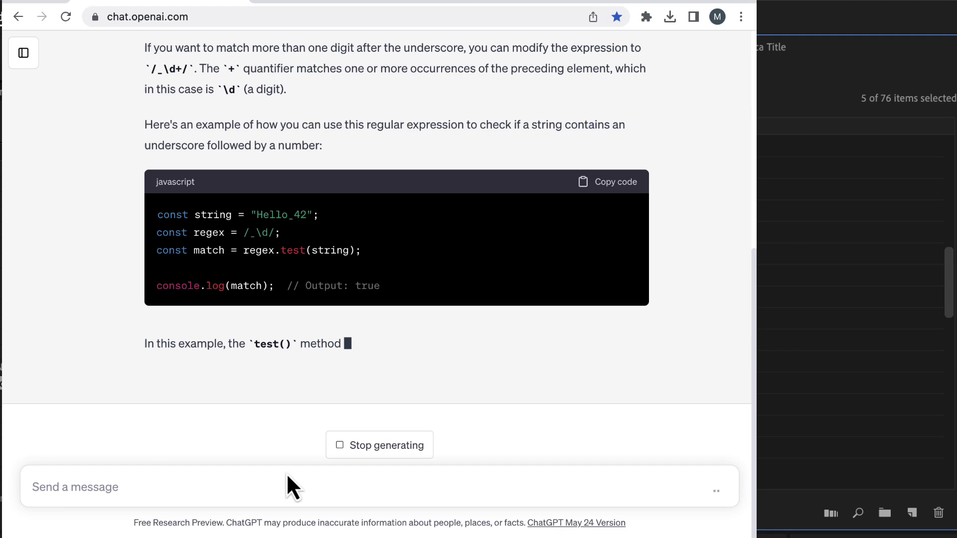
scroll(324, 423, up, 5)
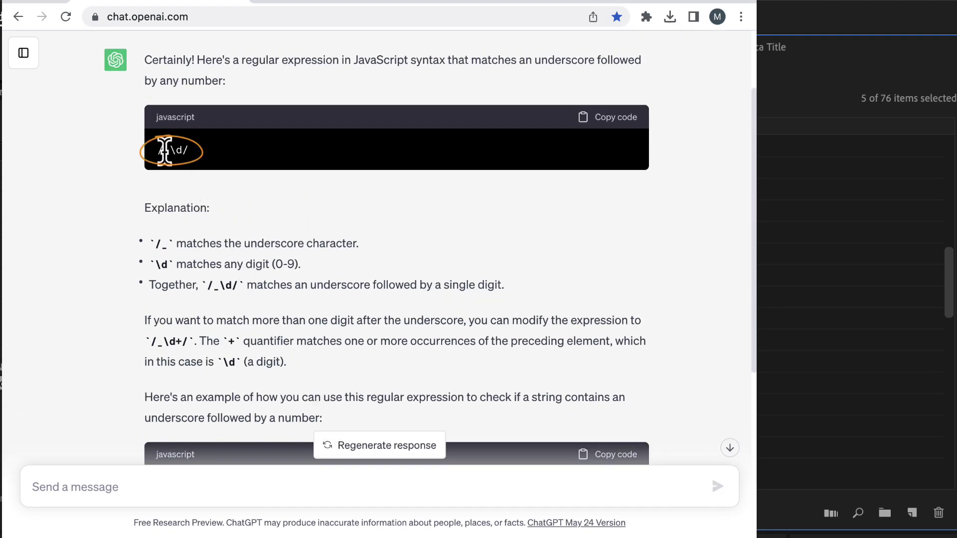
- Copy the multi-digit pattern _\d+ from ChatGPT's answer
drag(165, 150, 184, 152)
right_click(182, 152)
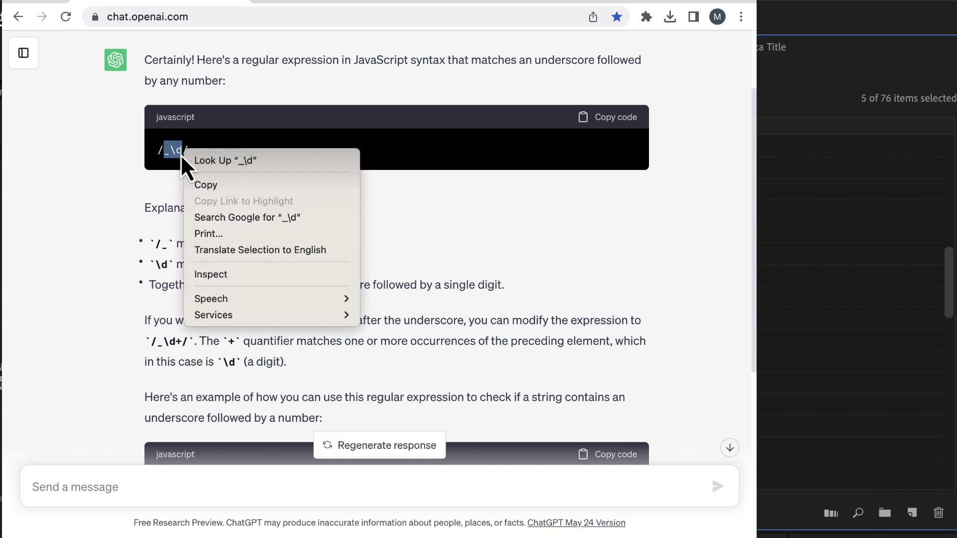
click(180, 154)
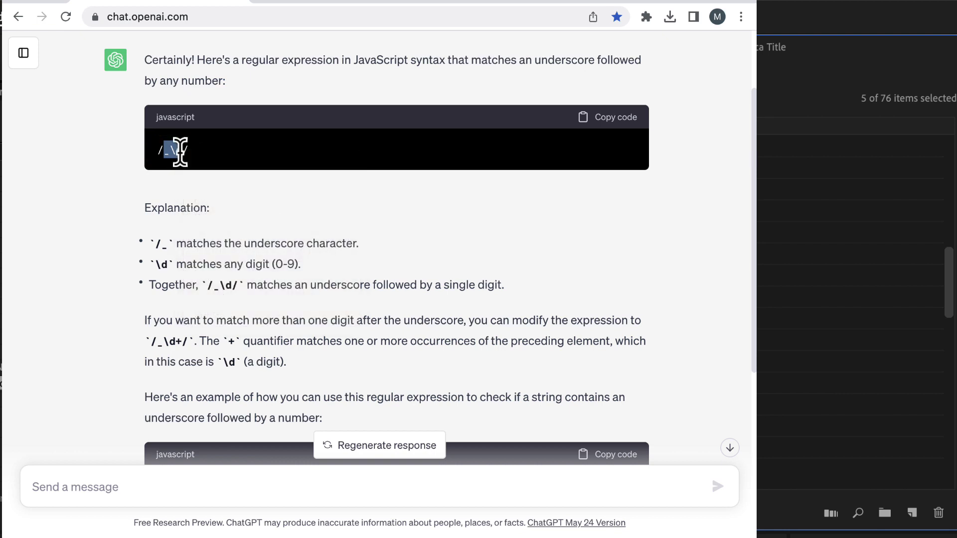
click(183, 206)
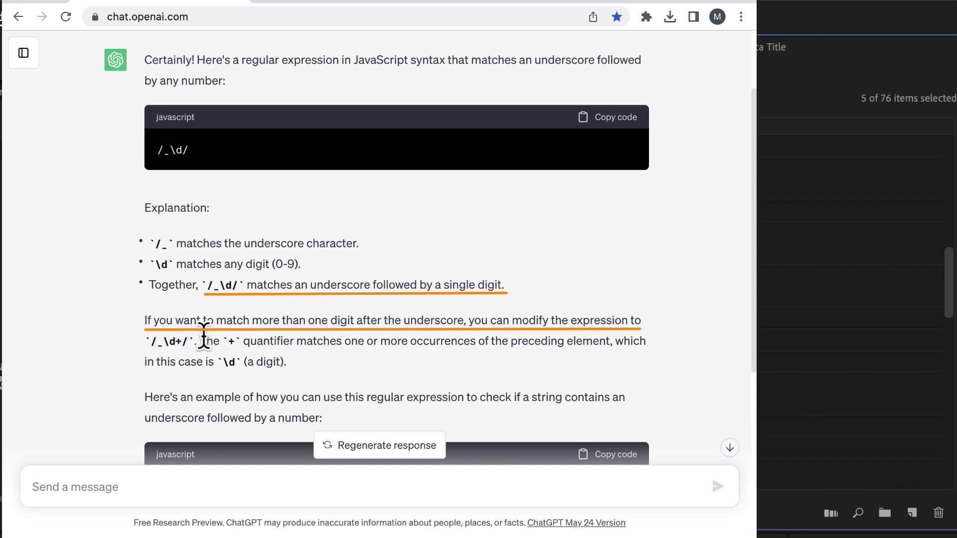
drag(157, 342, 181, 344)
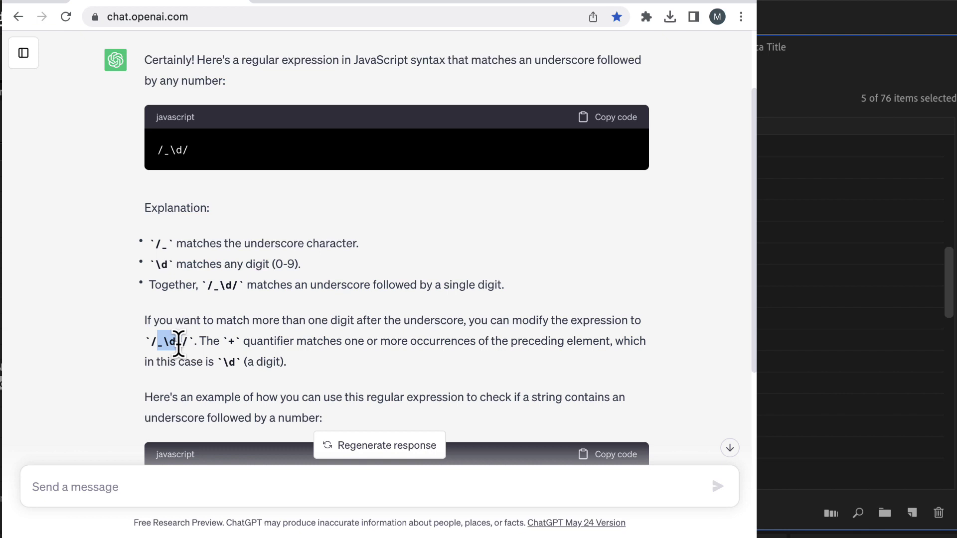
right_click(175, 348)
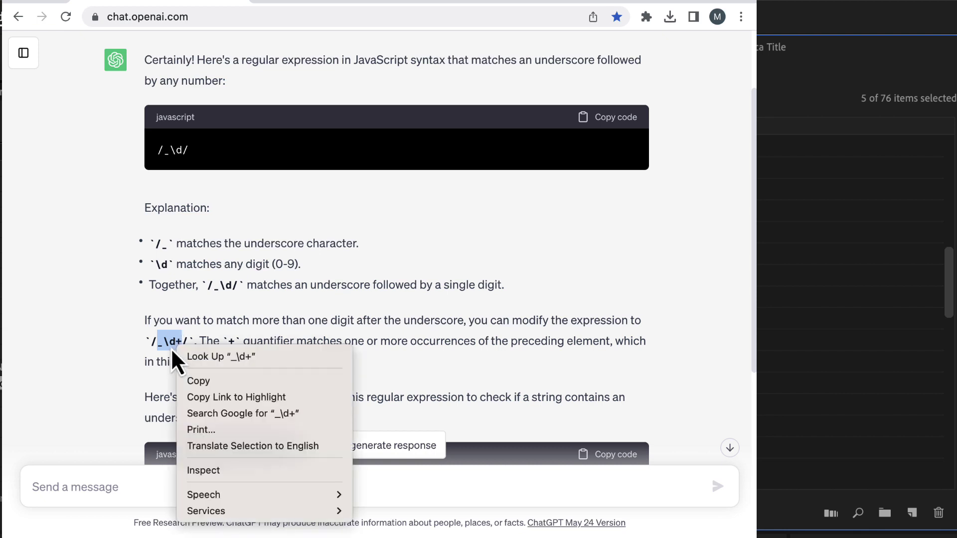
click(181, 380)
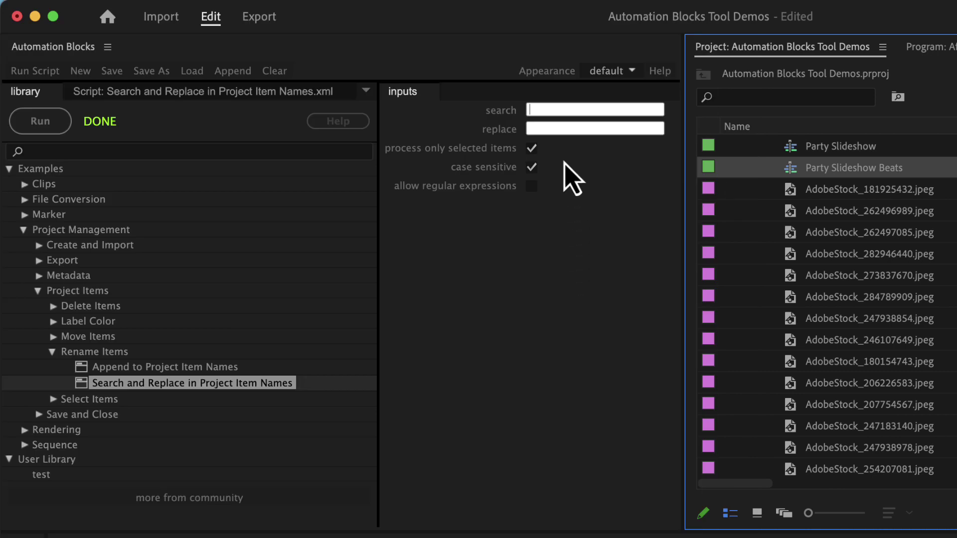
- Run a regex search for _\d+ with empty replace on six AdobeStock images, leaving AdobeStock.jpeg
click(552, 108)
key(super+v)
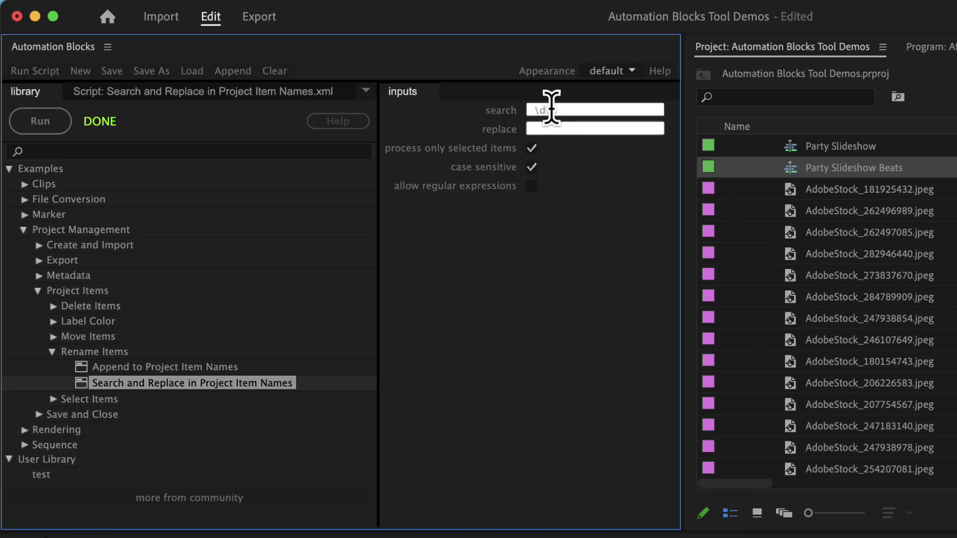
click(788, 190)
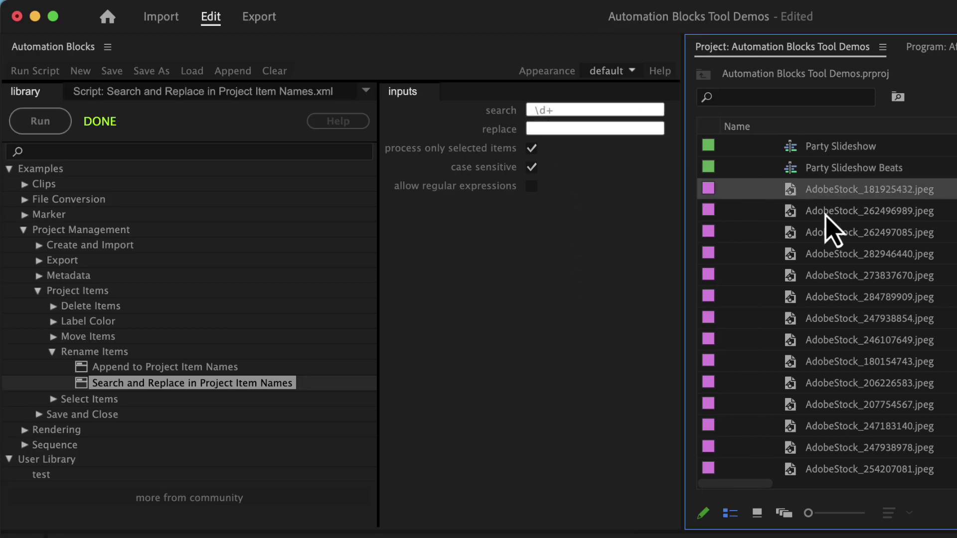
shift+click(836, 300)
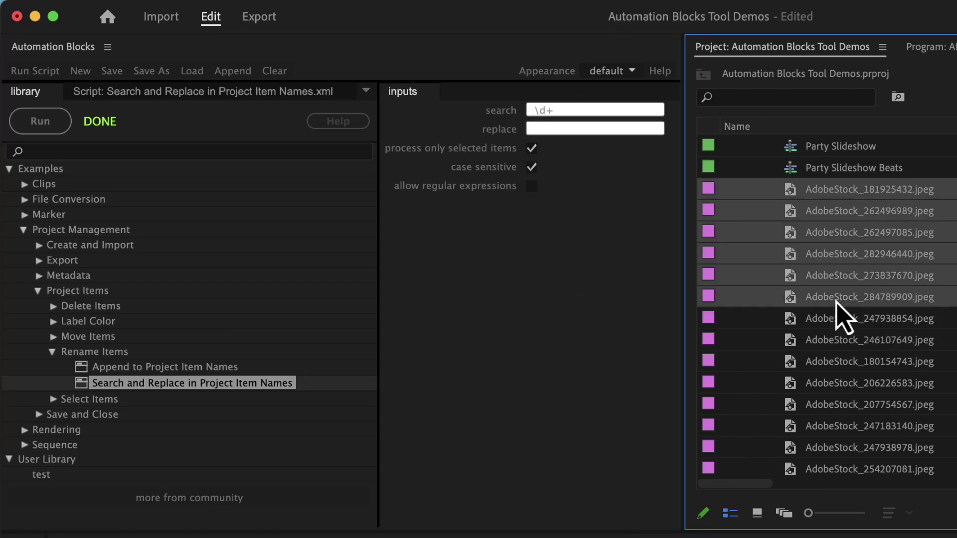
click(531, 186)
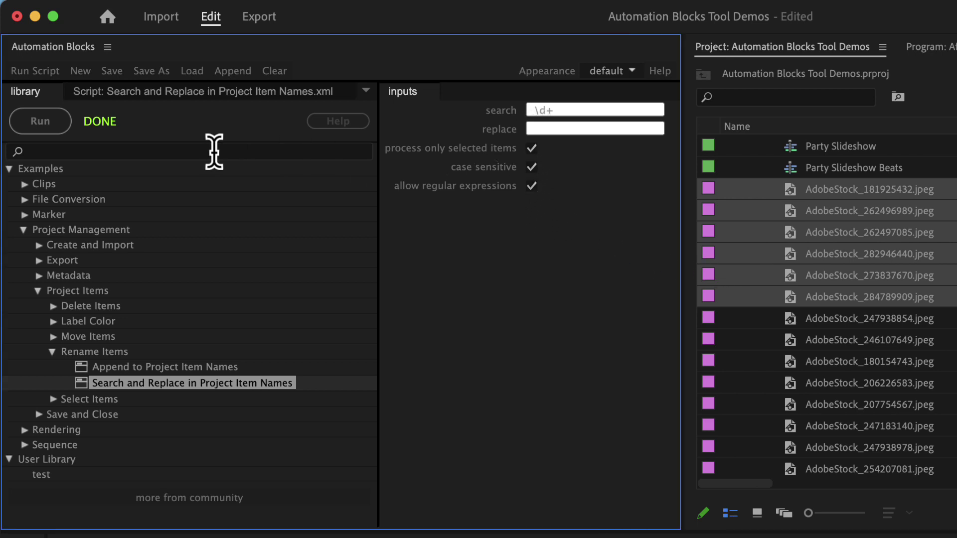
click(43, 124)
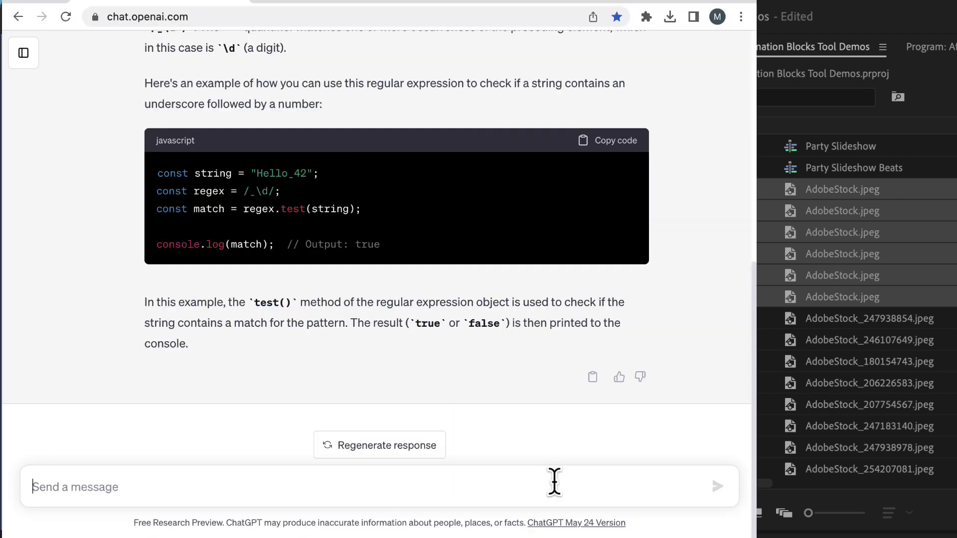
- Ask ChatGPT for a multi-digit capturing-group version and copy the _(\d+) pattern
text(I want the version which supports multiple digits. C)
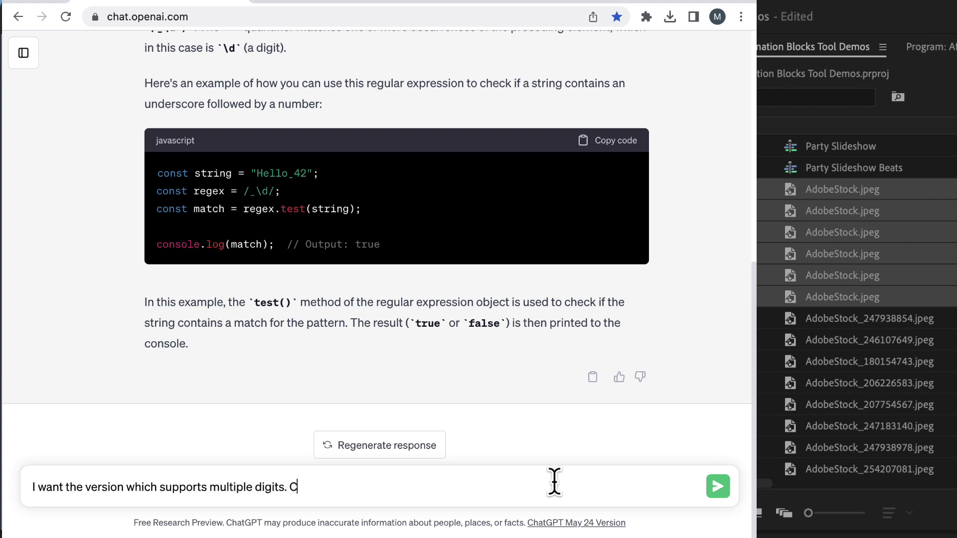
text(ould you please put the number into a capt)
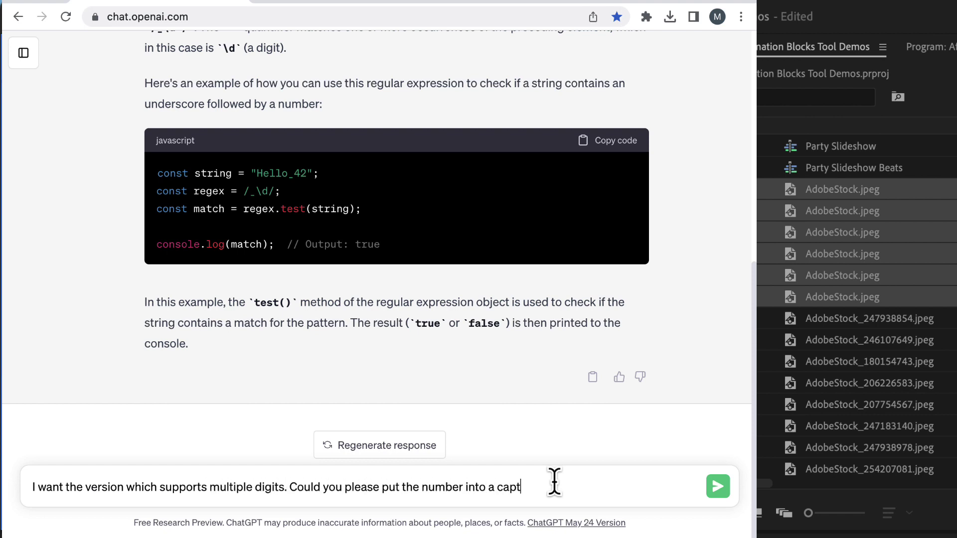
text(uring grouop?)
key(Return)
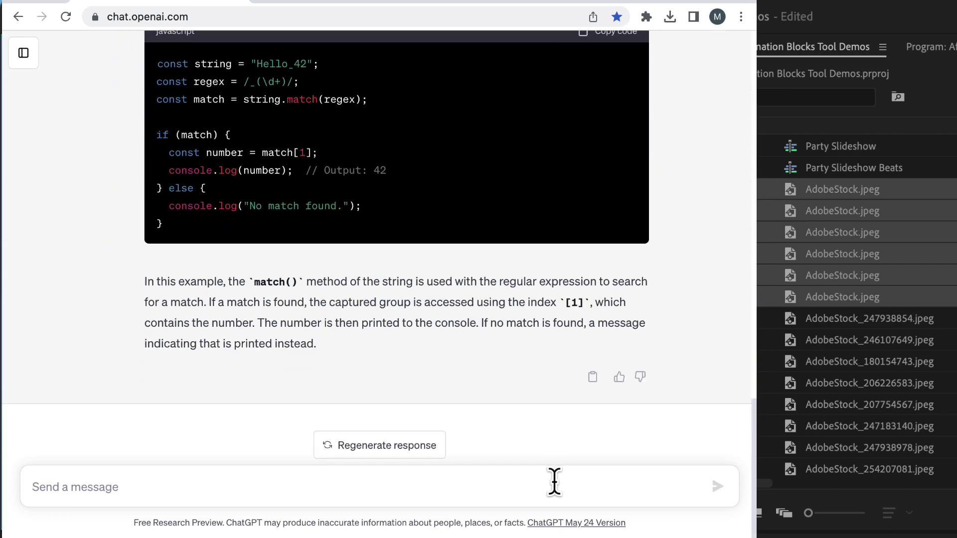
scroll(701, 337, up, 6)
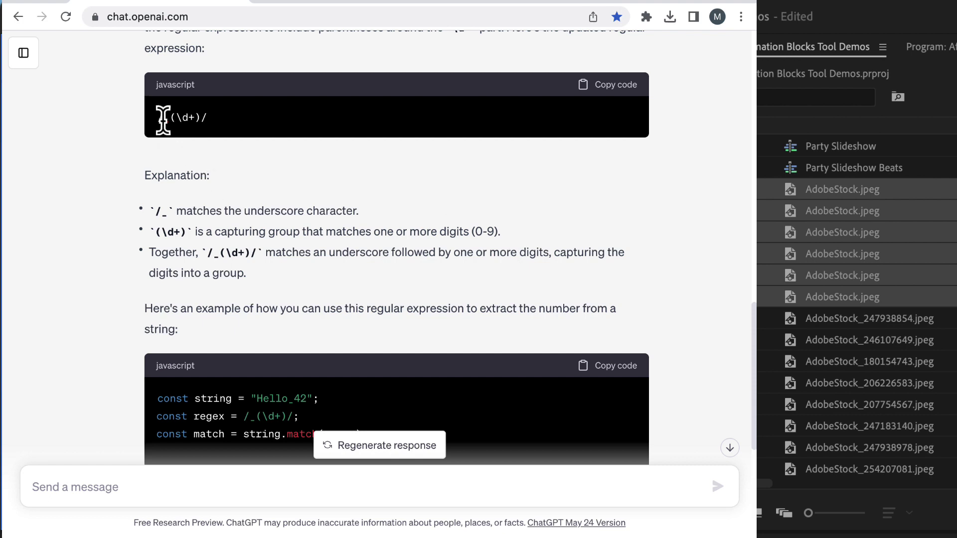
drag(163, 120, 201, 118)
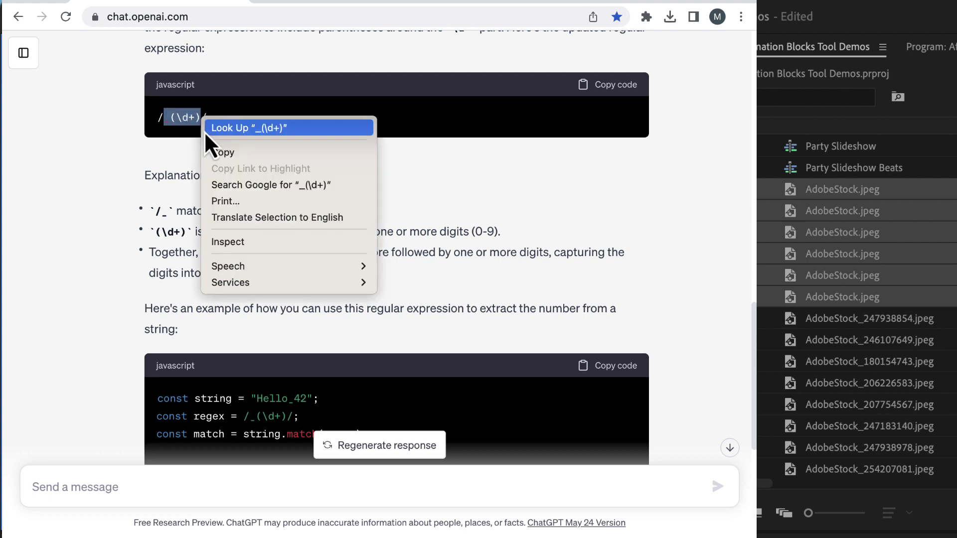
click(220, 150)
- Search _(\d+), replace with [$1] on six AdobeStock images, giving names like AdobeStock[247938854].jpeg
key(super+Tab)
click(586, 110)
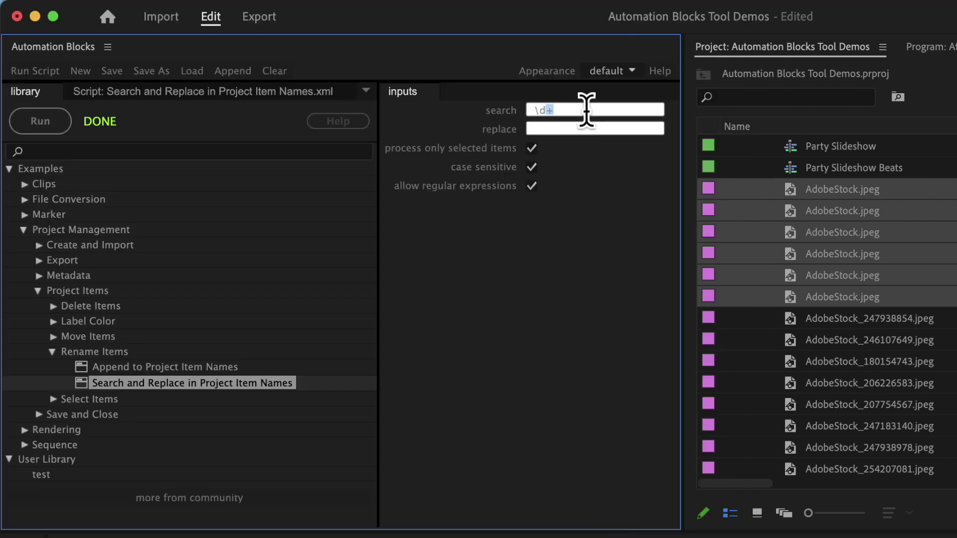
triple_click(586, 110)
key(super+v)
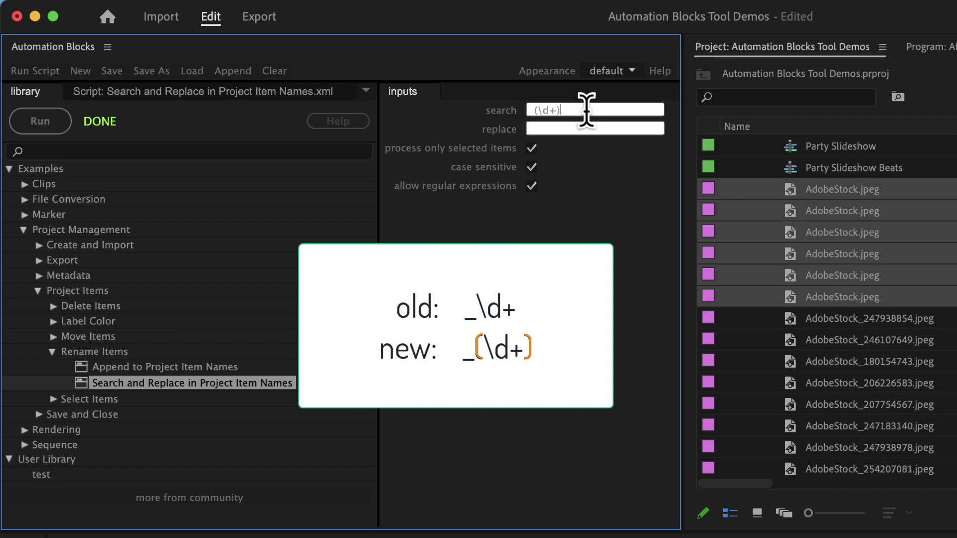
click(821, 325)
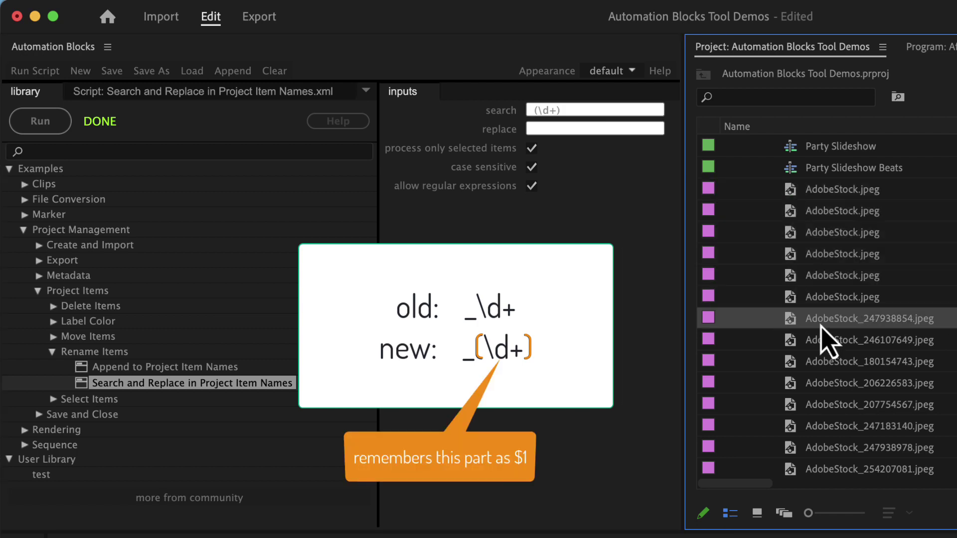
shift+click(829, 428)
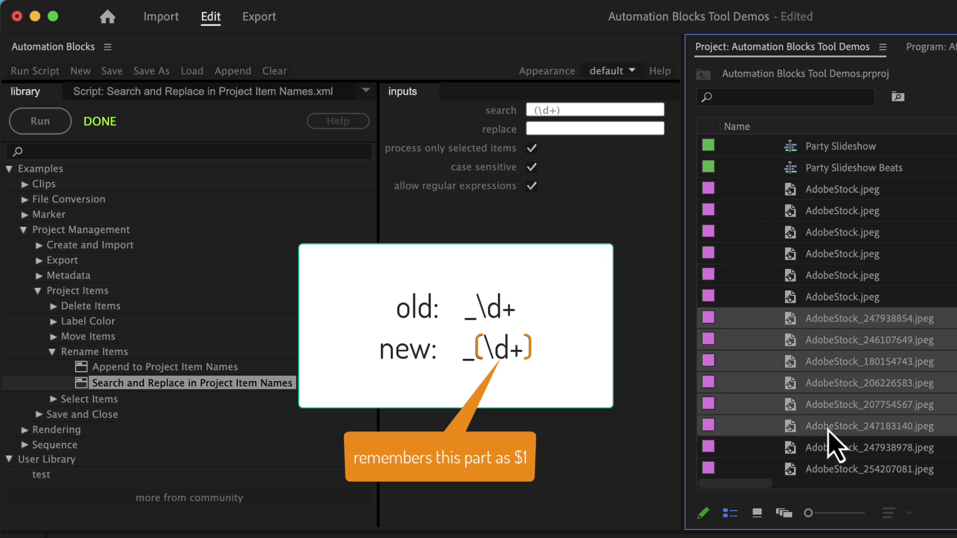
click(571, 128)
text([)
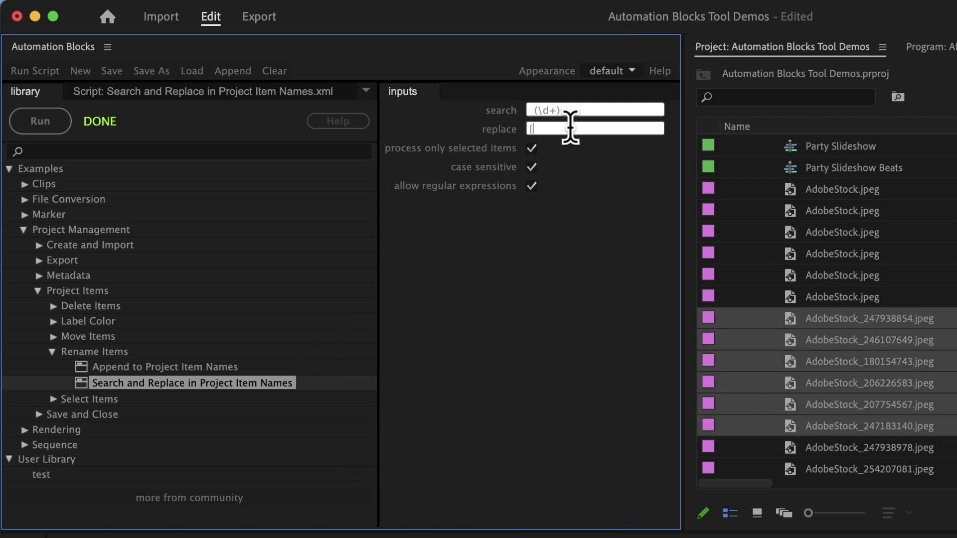
text($1])
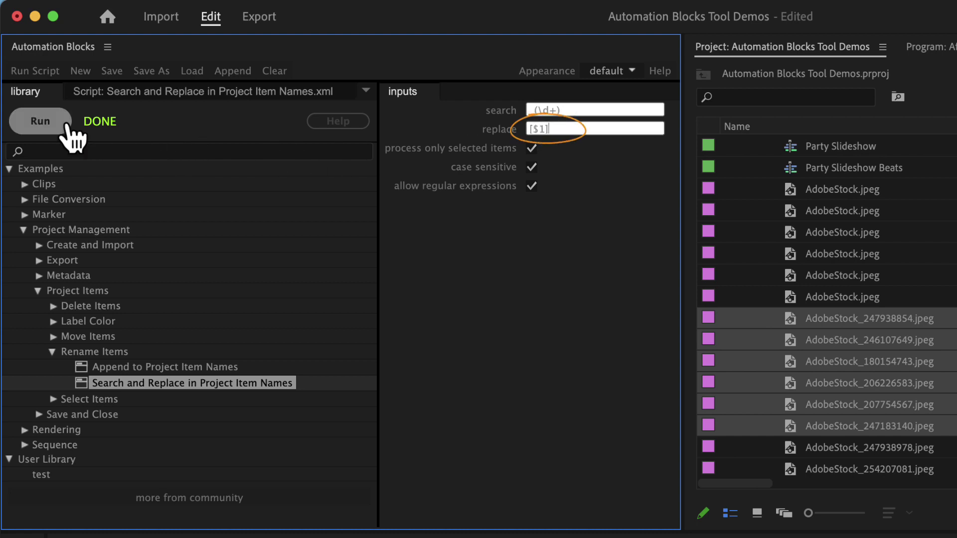
click(40, 121)
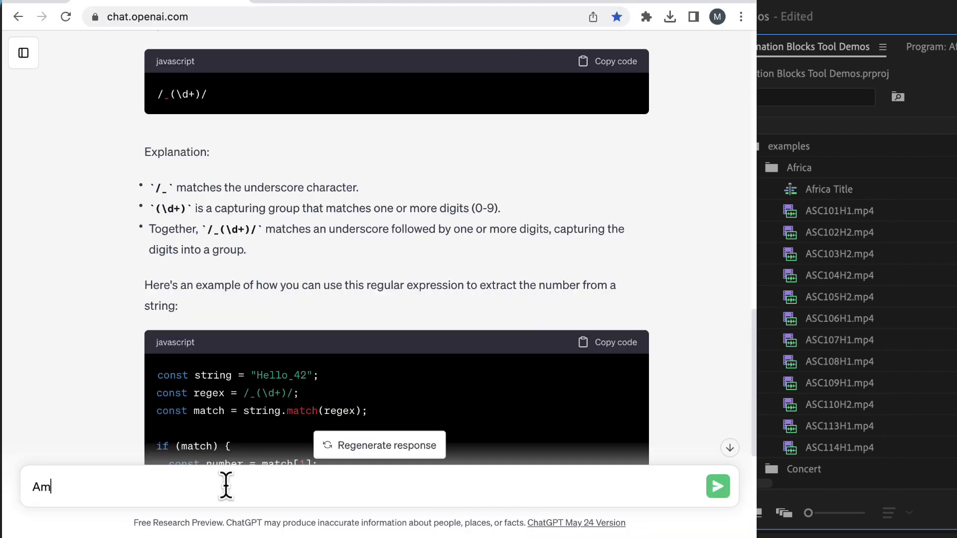
- Ask ChatGPT for a JavaScript regex capturing both numbers in clip names like ASC101H1
text(azing! Can you also)
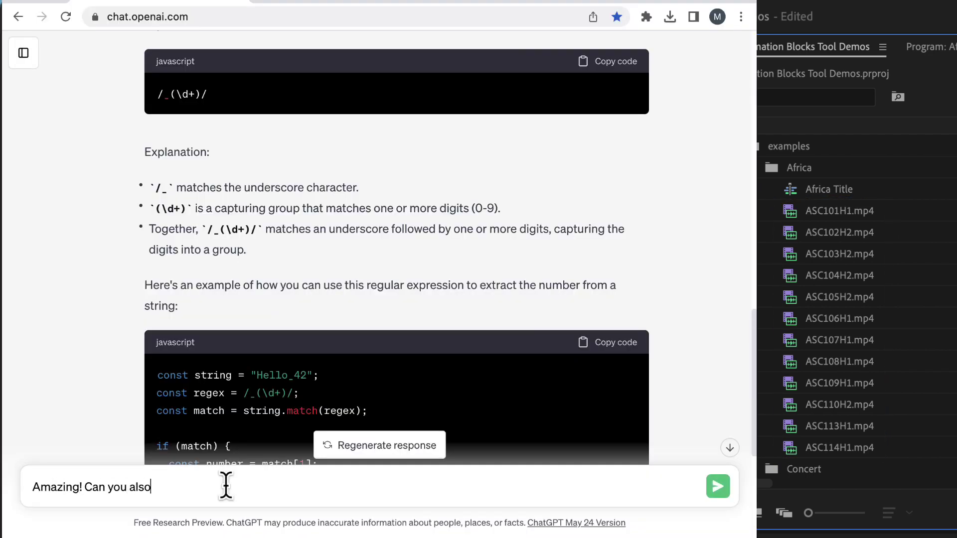
text( give me a regular expression in javascript s)
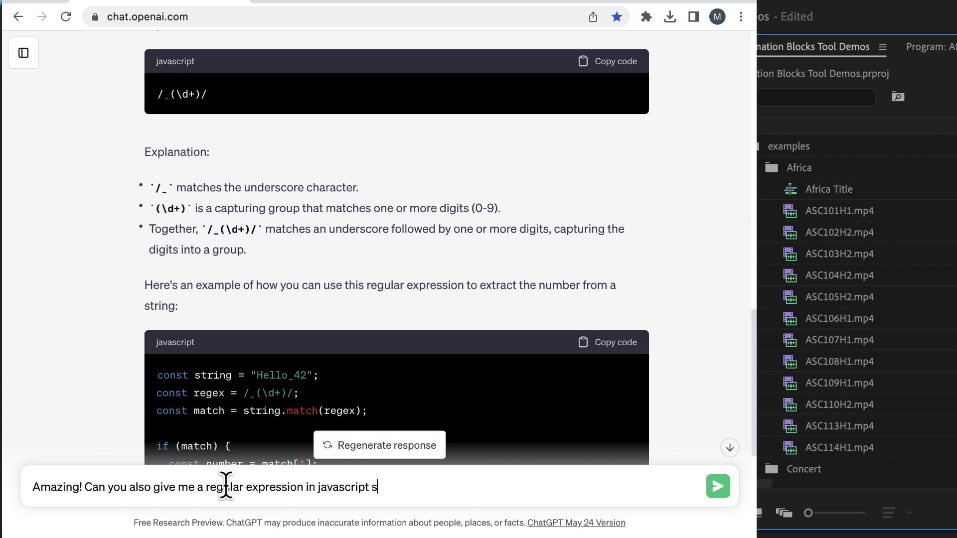
text(yntax which matches strings like "")
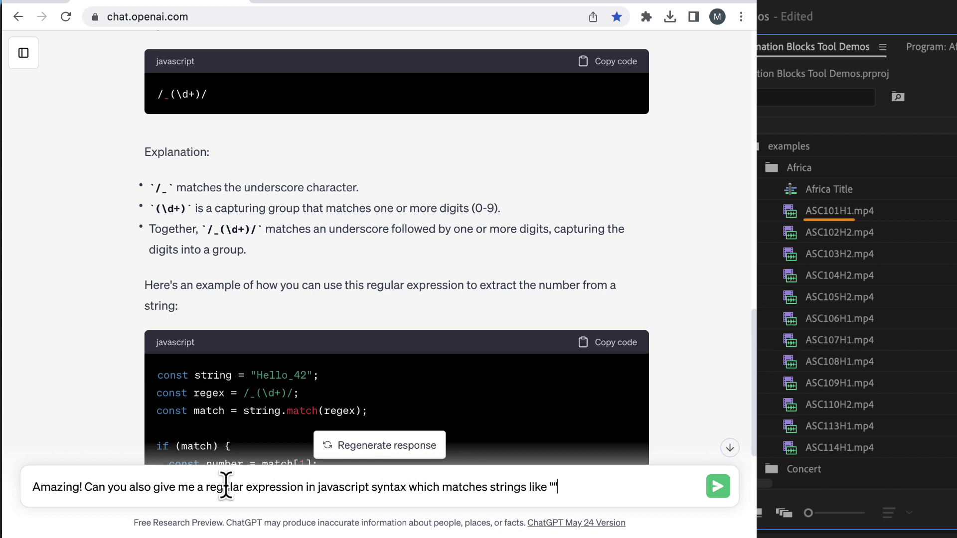
text(ASC101H1" and "A)
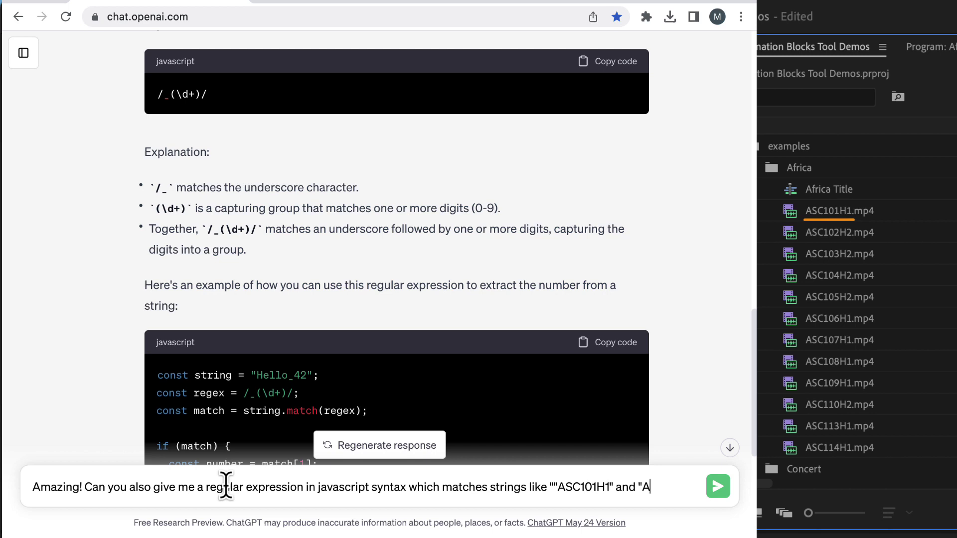
text(SC103H2")
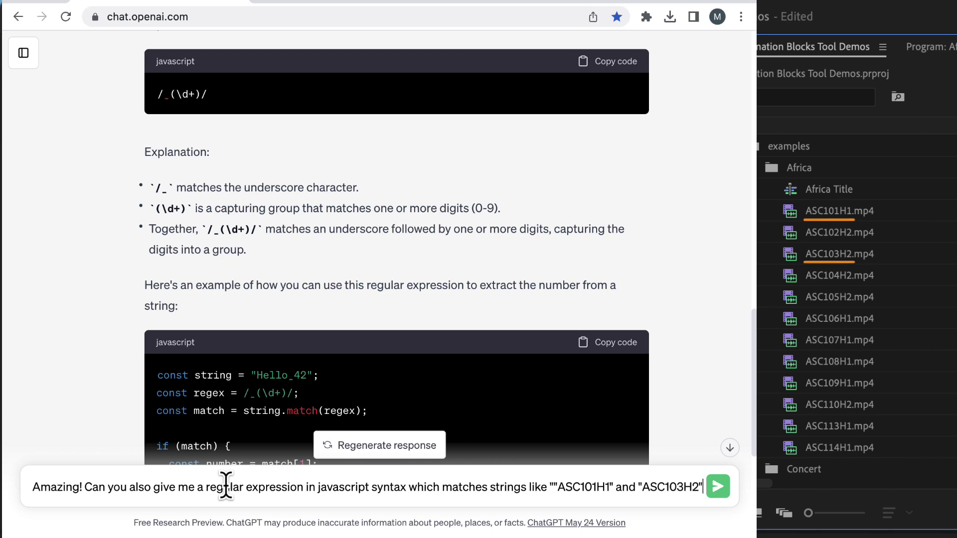
text( and puts the numbers into capturing grouops?)
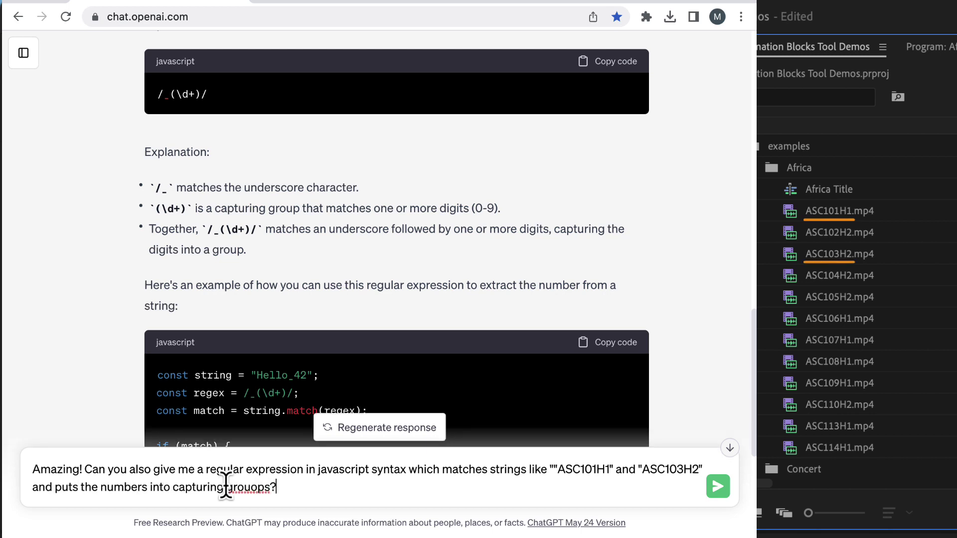
key(alt+BackSpace)
text(groups?)
key(Return)
- Copy ASC(\d+)H(\d+) from the answer into the Premiere Pro script's search field
drag(165, 143, 247, 143)
right_click(244, 144)
click(255, 177)
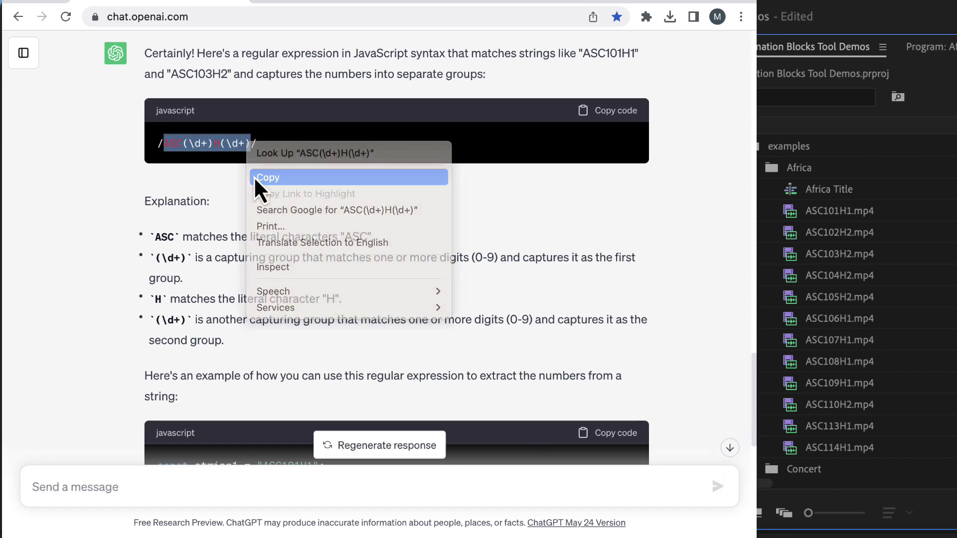
key(super+Tab)
click(577, 111)
key(super+v)
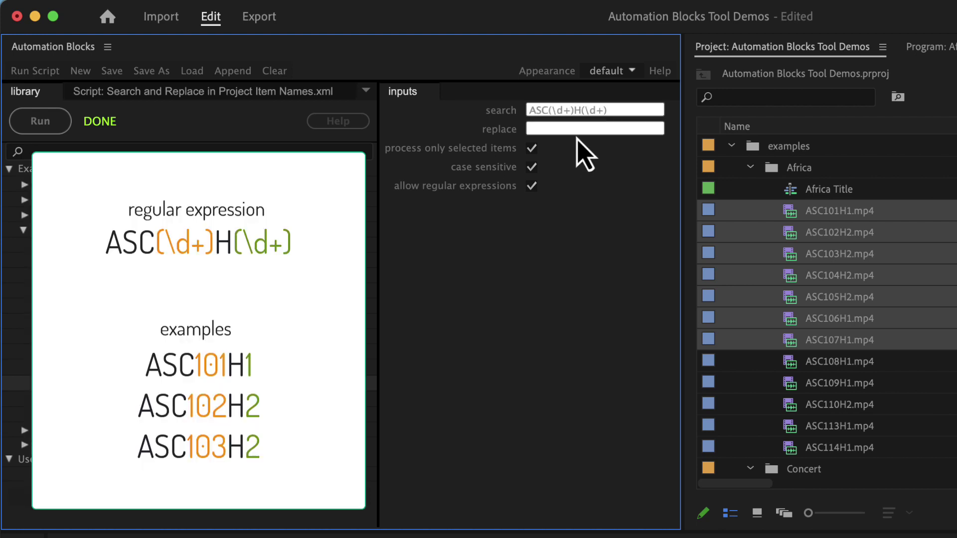
- Set the replacement to 'Africa $2-$1' and run it on the seven selected ASC clips
click(574, 130)
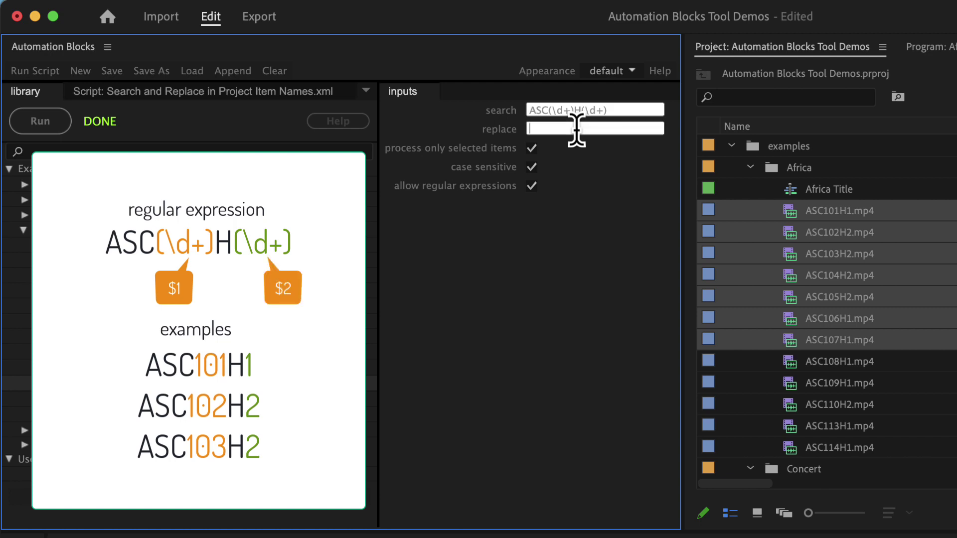
text(Africa )
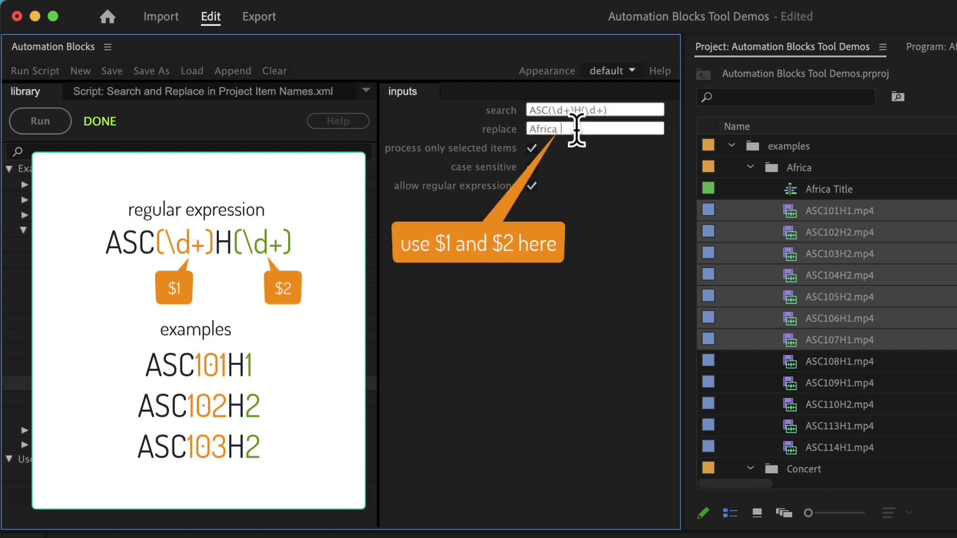
text($2-$1)
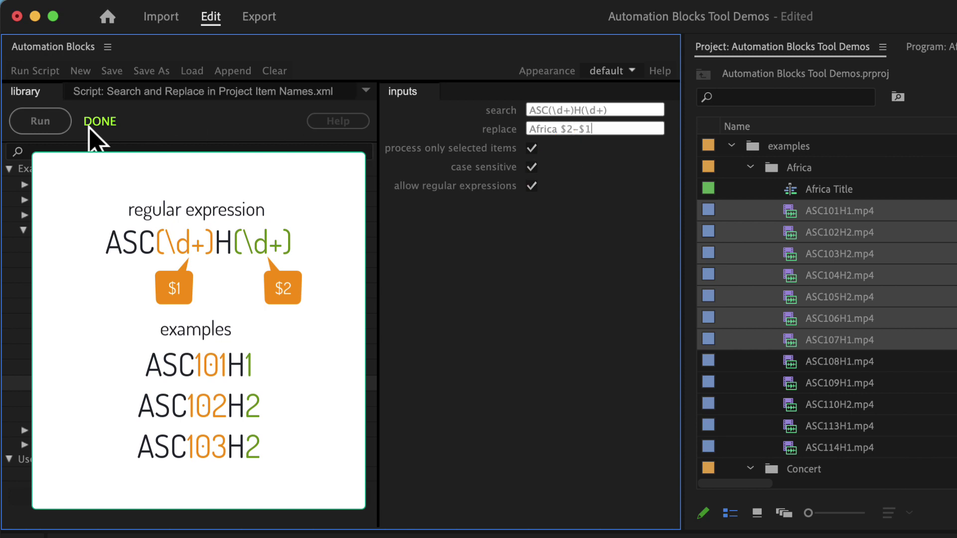
click(53, 125)
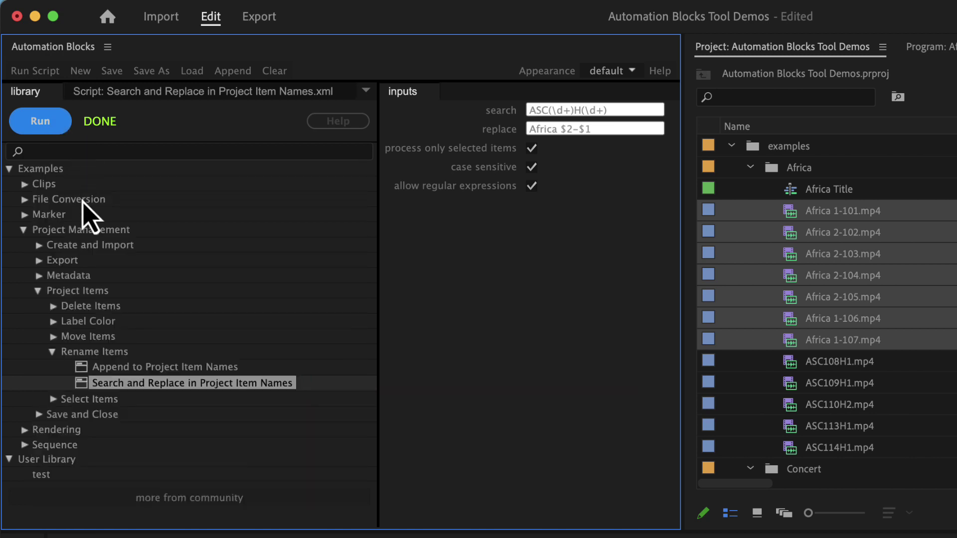
- Expand Delete Items, Label Color and Move Items in the library tree
click(52, 306)
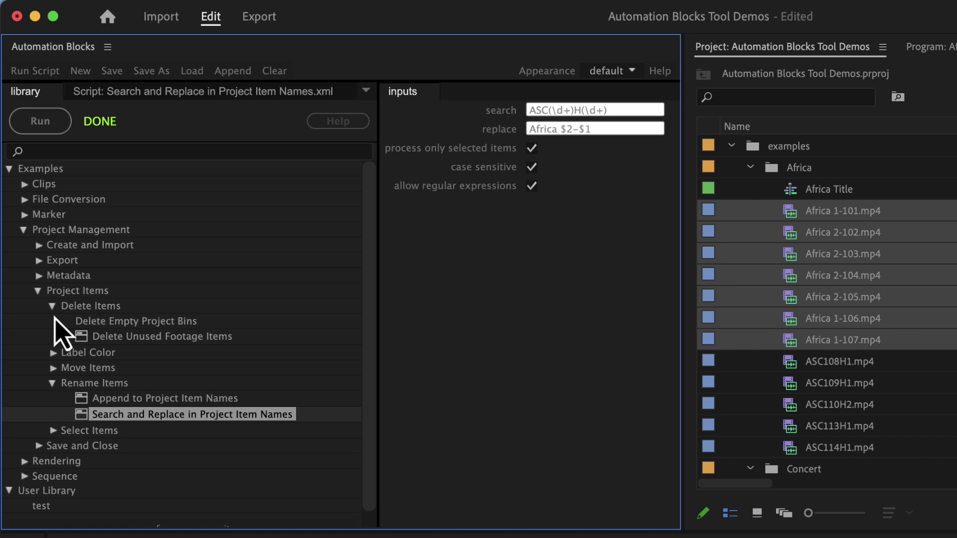
click(52, 352)
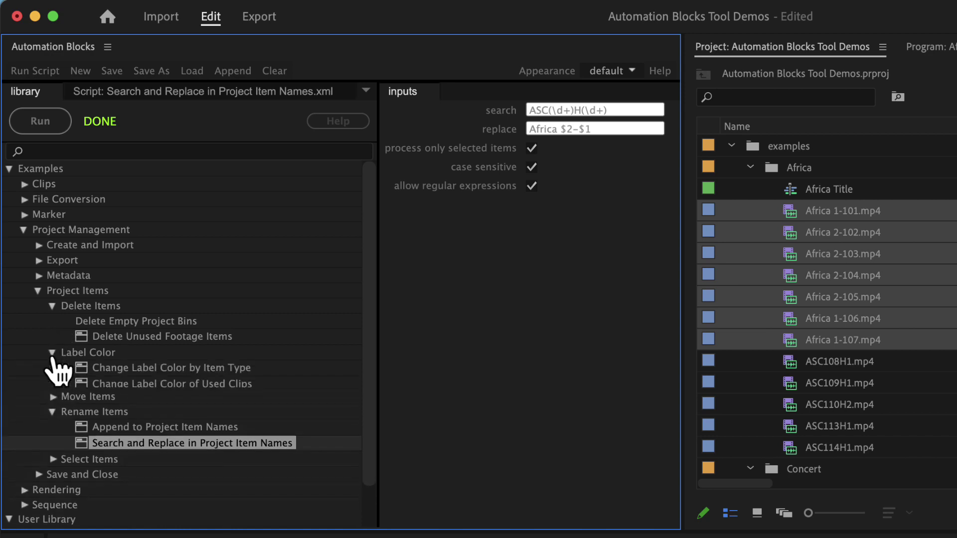
click(52, 400)
scroll(56, 408, down, 5)
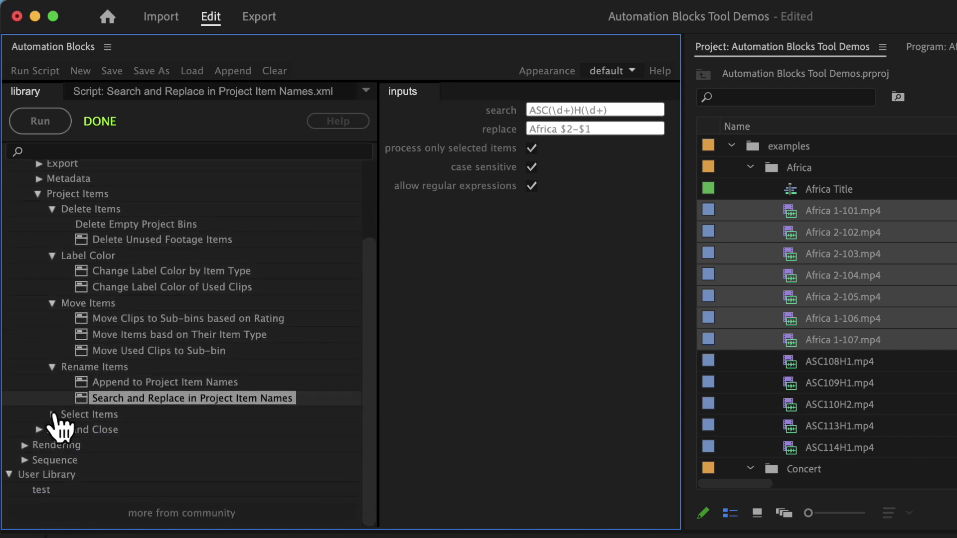